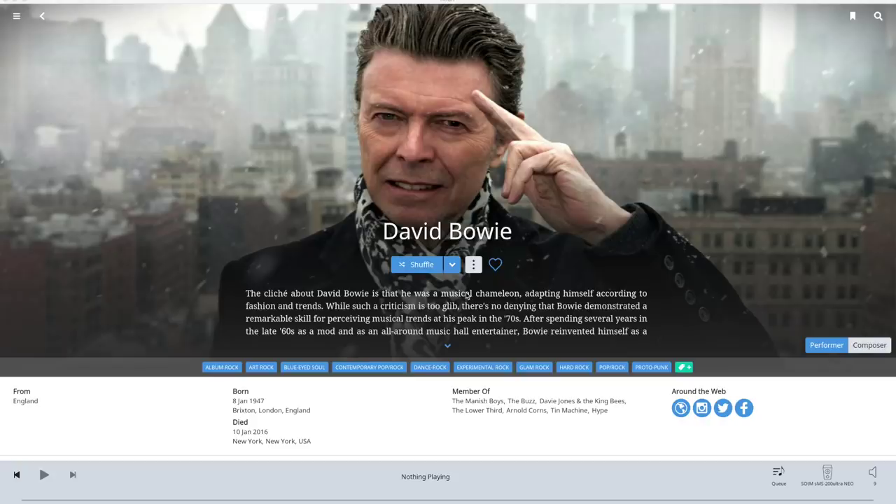
Scroll down David Bowie's album rows to open the David Live (2005 Mix) album page
scroll(467, 294, down, 5)
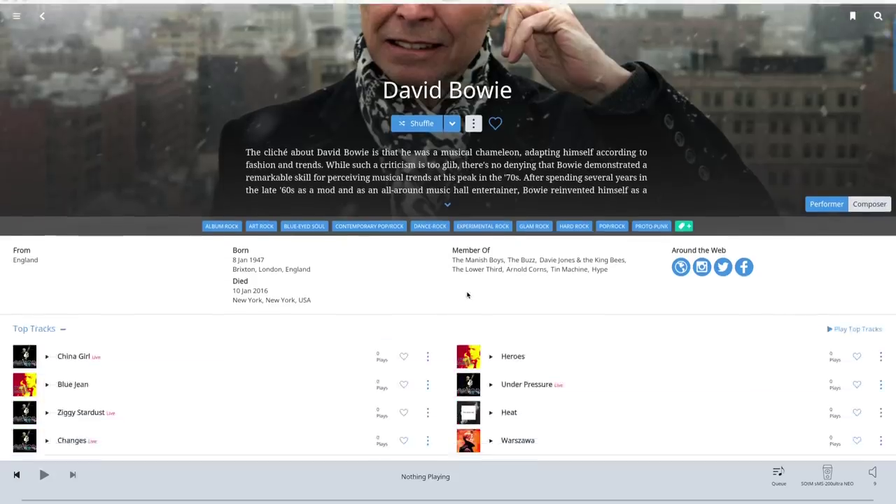
scroll(468, 294, down, 4)
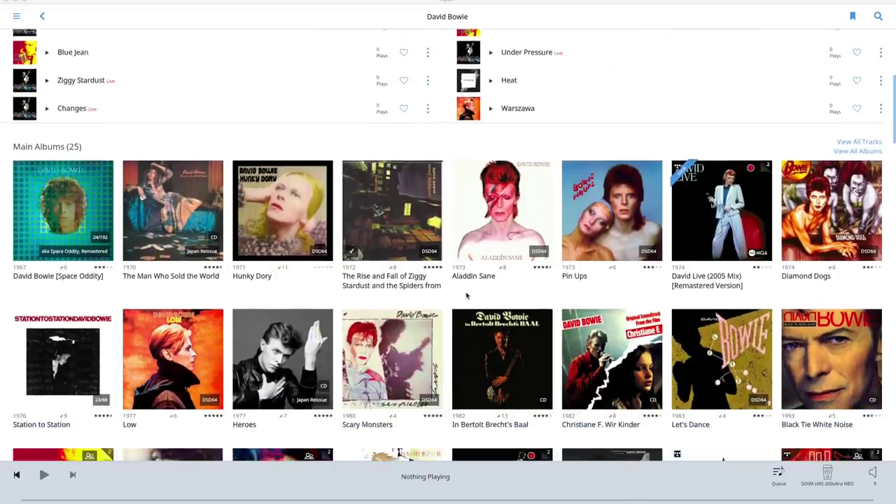
scroll(466, 295, down, 2)
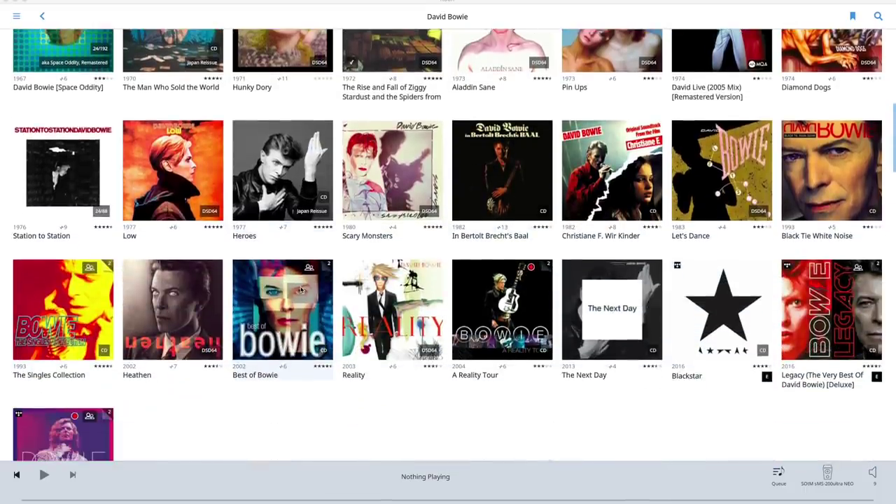
scroll(300, 290, down, 3)
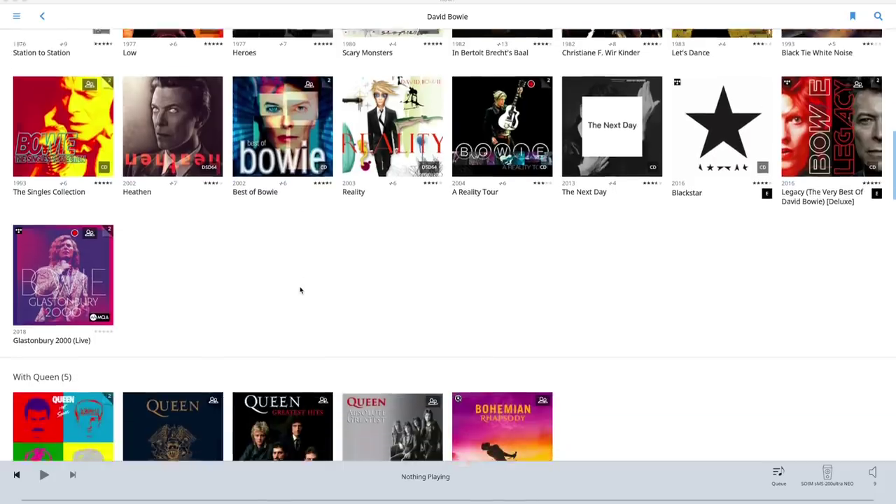
scroll(300, 292, down, 4)
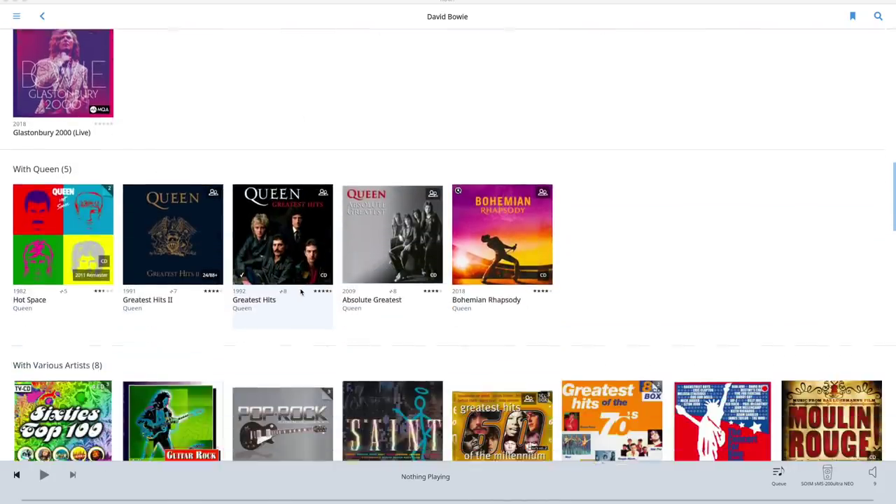
scroll(300, 293, down, 3)
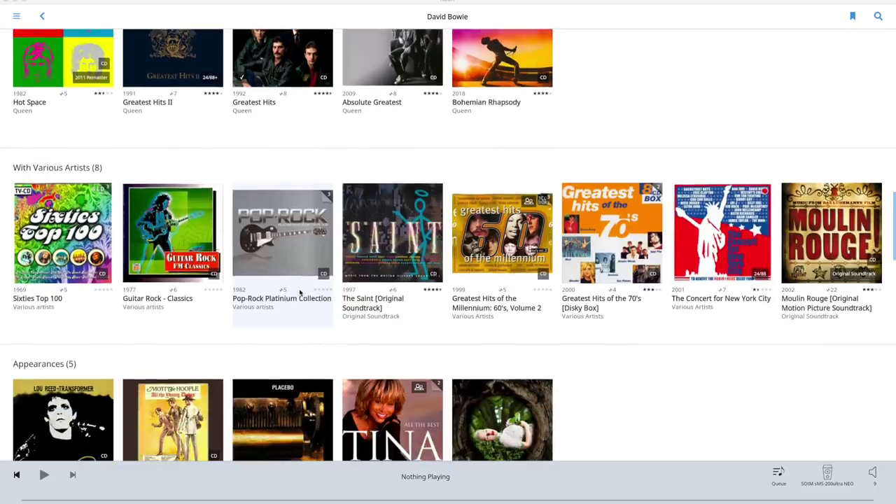
scroll(300, 294, down, 4)
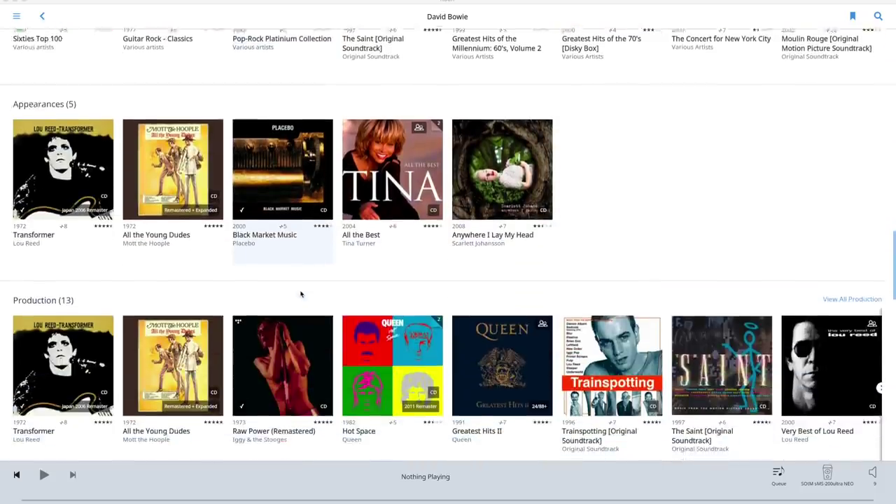
scroll(301, 294, down, 4)
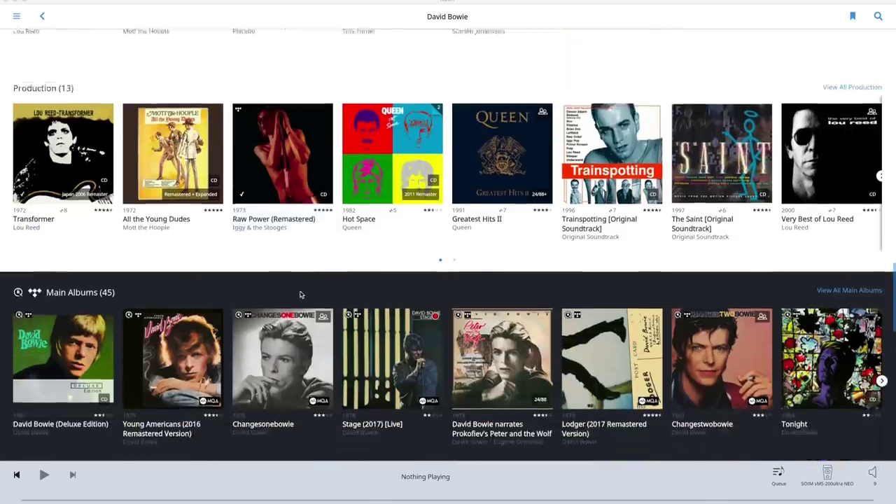
scroll(299, 294, down, 2)
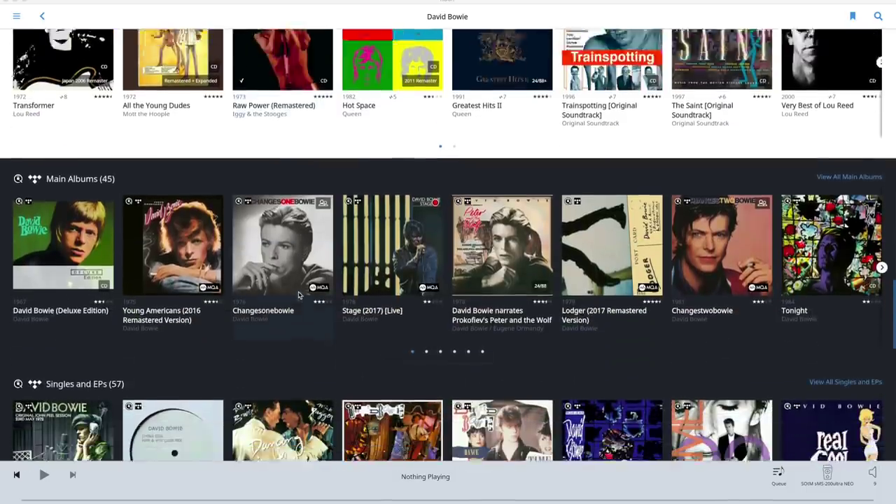
scroll(298, 295, down, 1)
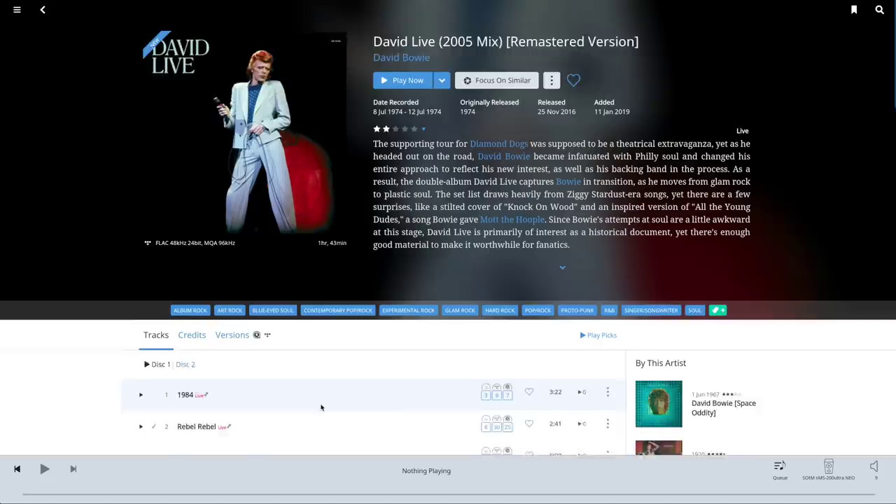
scroll(321, 407, down, 2)
scroll(315, 404, down, 1)
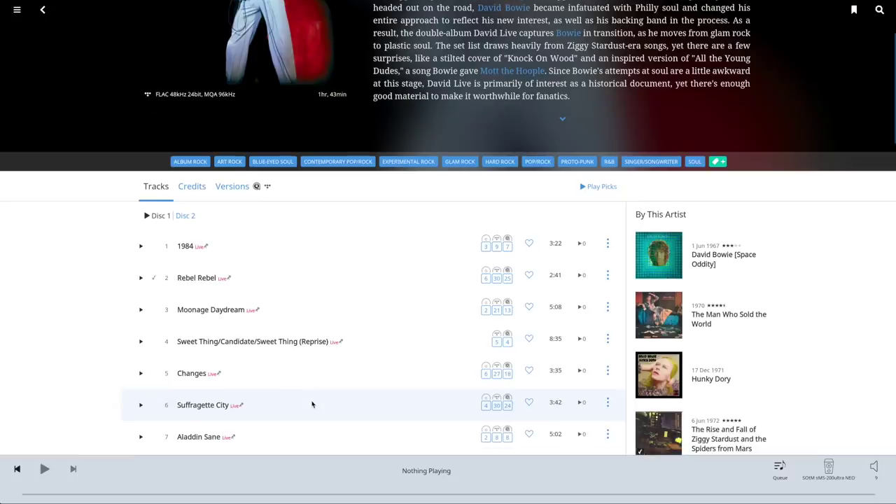
Open the performances of 'Changes' and browse its 27 TIDAL versions
scroll(313, 405, down, 1)
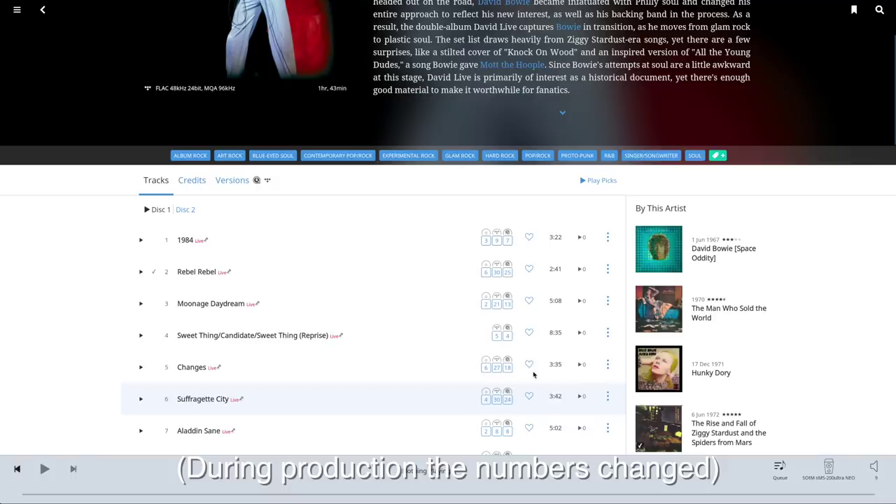
click(487, 366)
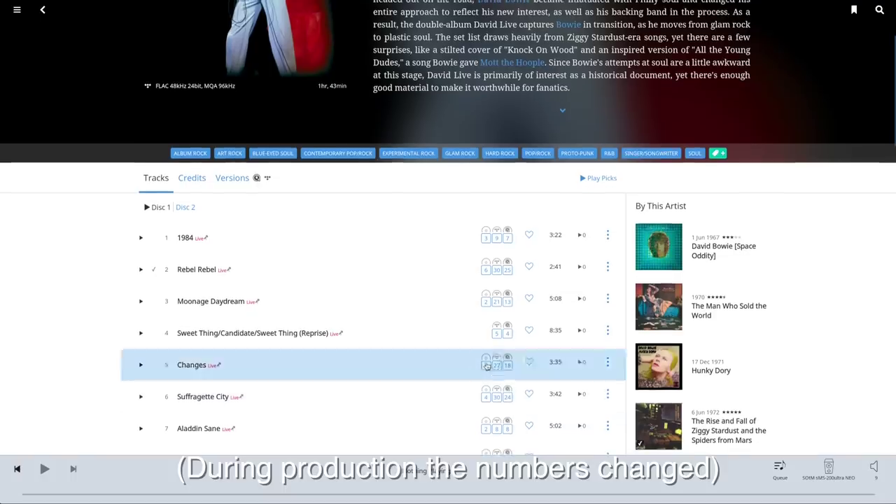
scroll(485, 367, down, 5)
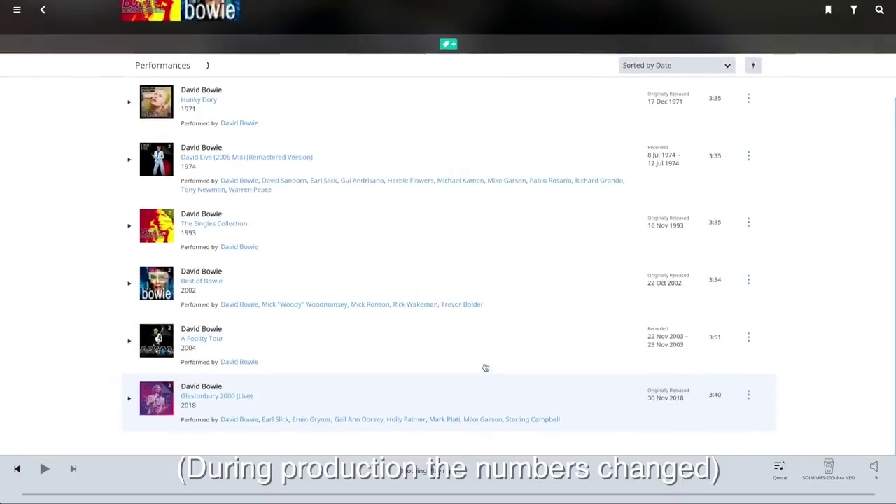
scroll(485, 367, up, 5)
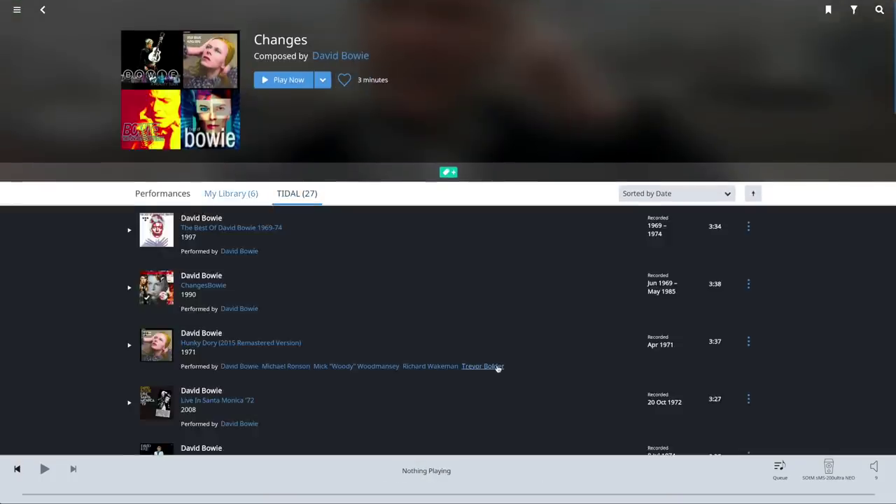
scroll(493, 368, down, 4)
scroll(497, 369, down, 10)
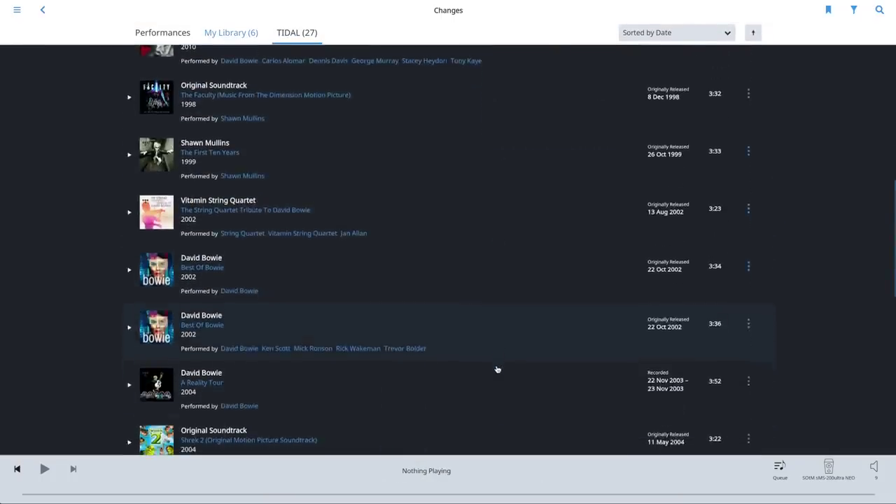
Return to David Live and browse its library, TIDAL and Qobuz versions
click(42, 14)
scroll(233, 159, down, 3)
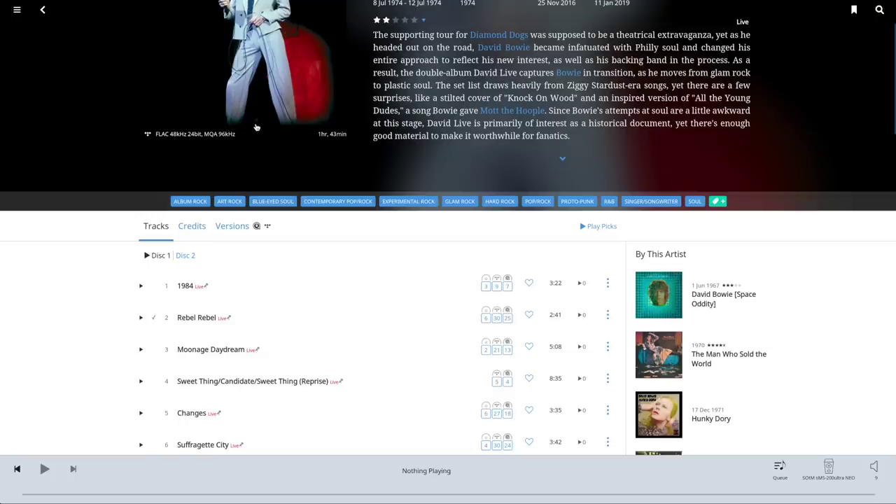
click(225, 229)
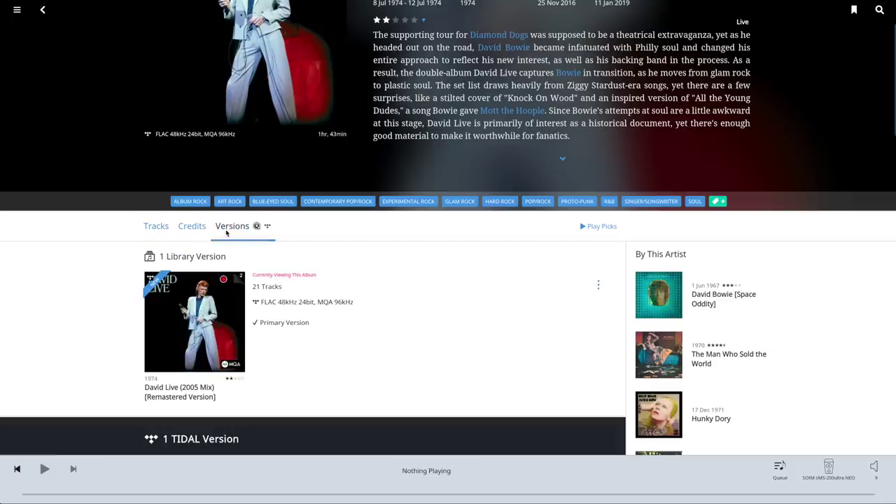
scroll(322, 354, down, 5)
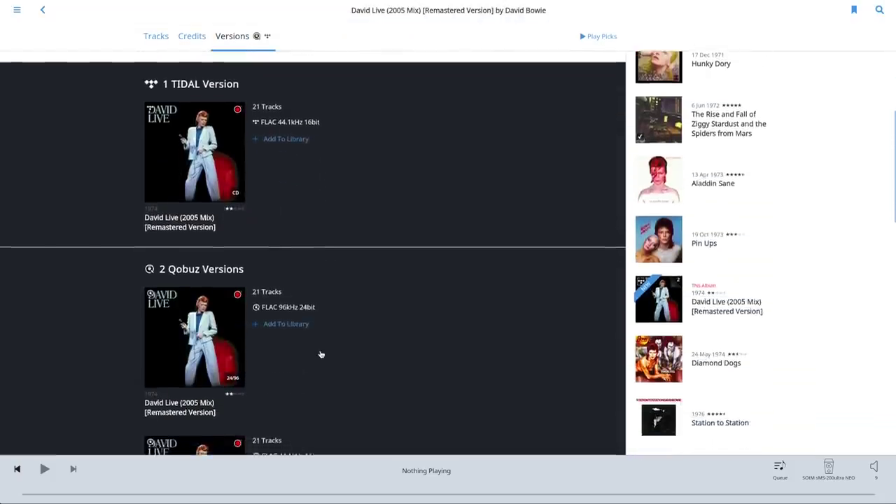
scroll(322, 354, down, 3)
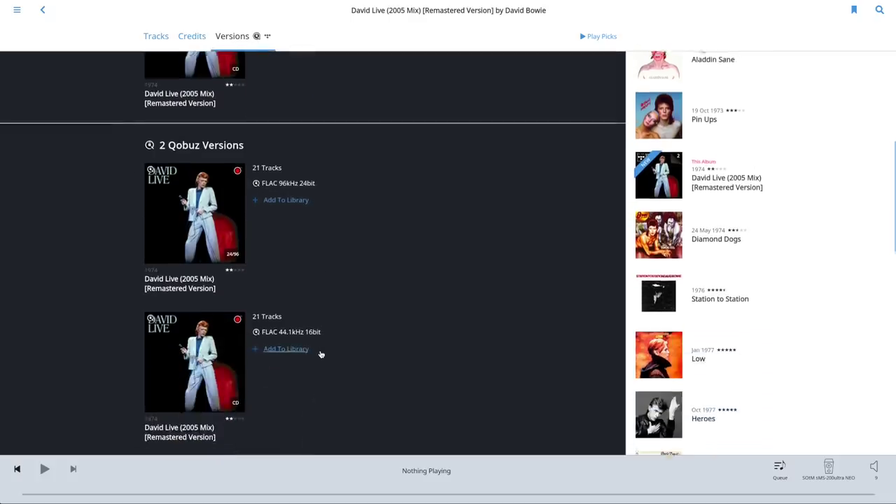
scroll(321, 355, down, 2)
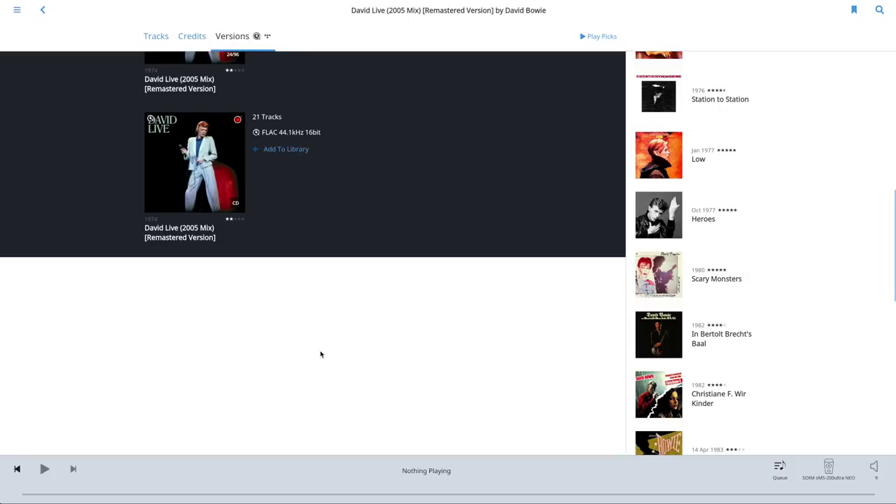
scroll(321, 355, up, 10)
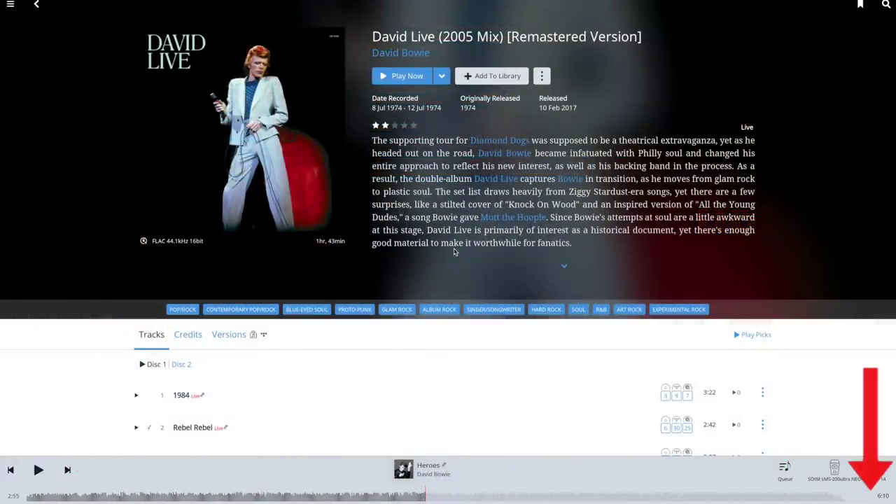
Play David Live from 1984 and move Aladdin Sane up to play next
click(409, 78)
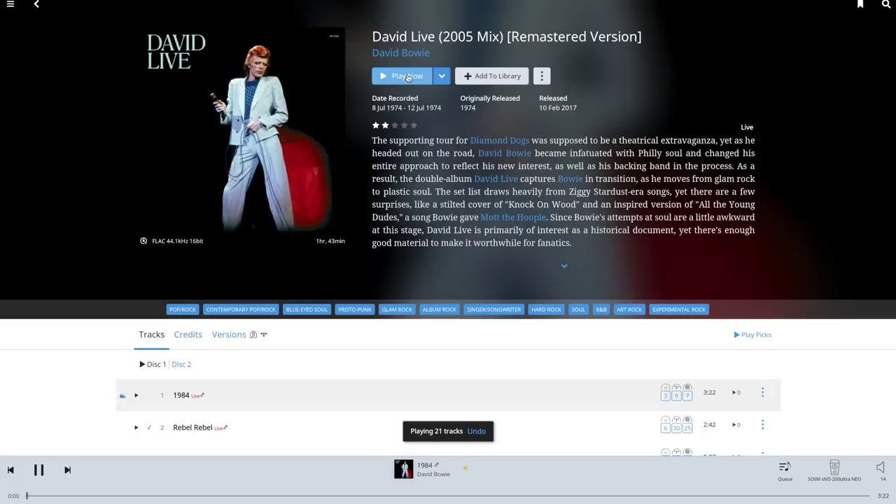
click(785, 471)
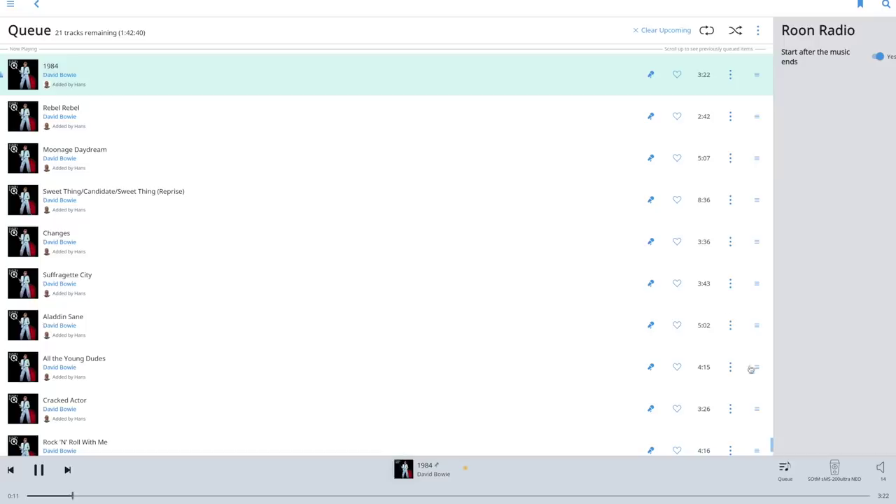
click(762, 162)
drag(762, 163, 767, 85)
Dismiss the Rebel Rebel track options and bring up the 1984 lyrics
click(732, 159)
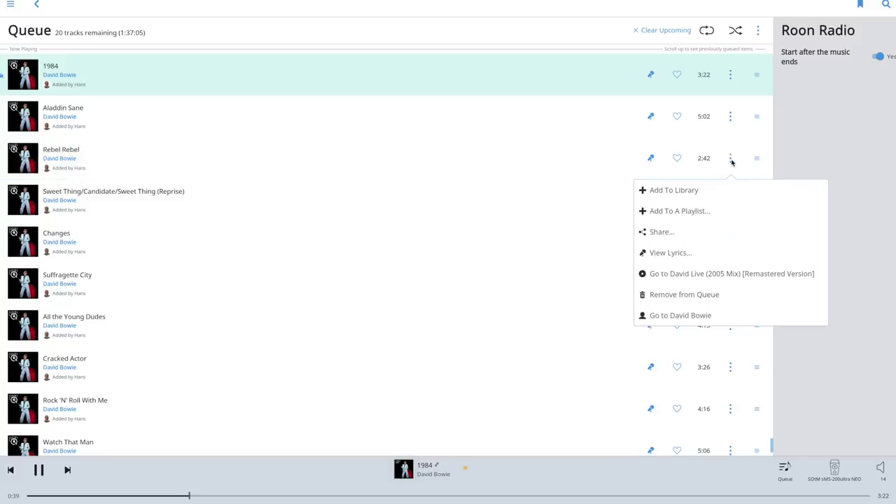
click(679, 160)
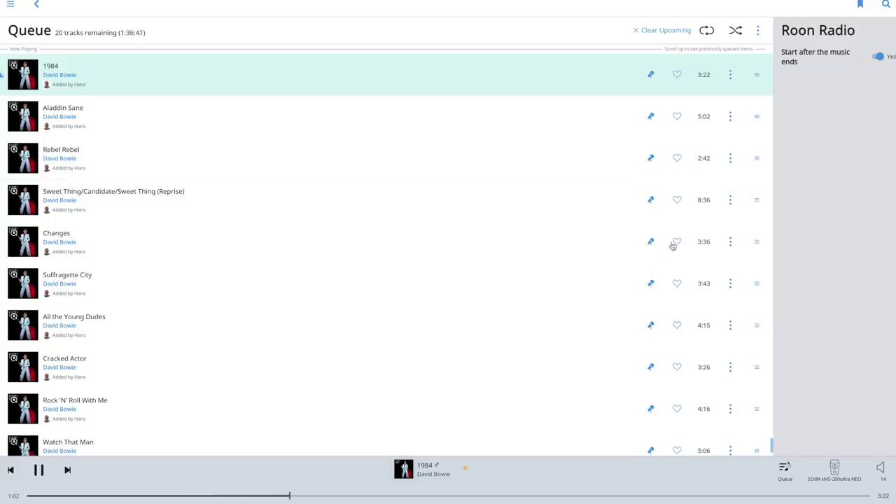
click(404, 470)
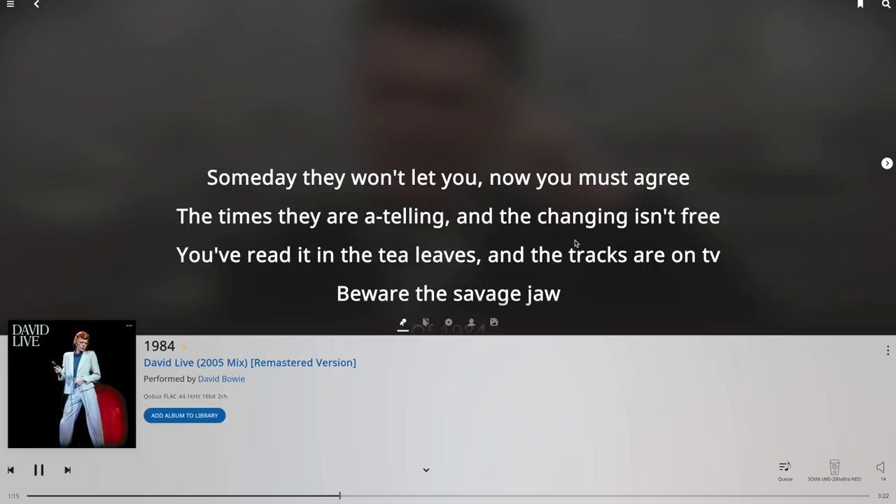
Scroll through the lyrics of 1984 and view its credits
scroll(575, 244, down, 5)
scroll(576, 243, down, 8)
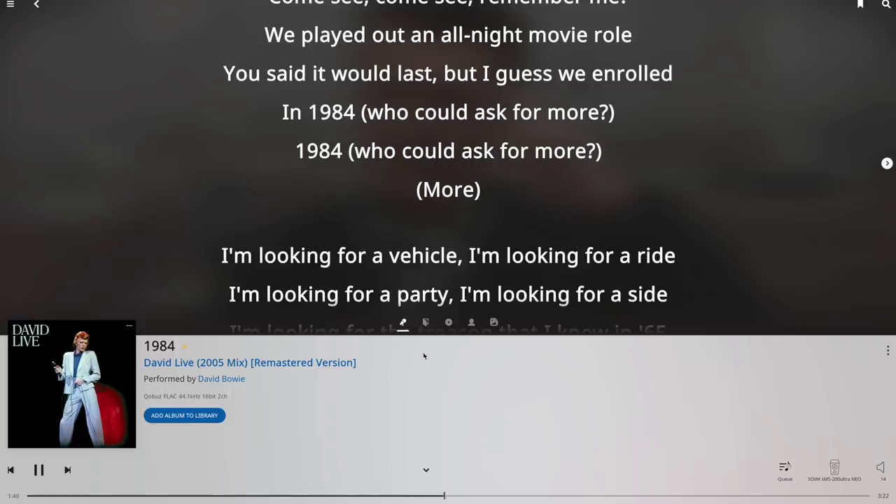
click(426, 322)
scroll(435, 322, down, 2)
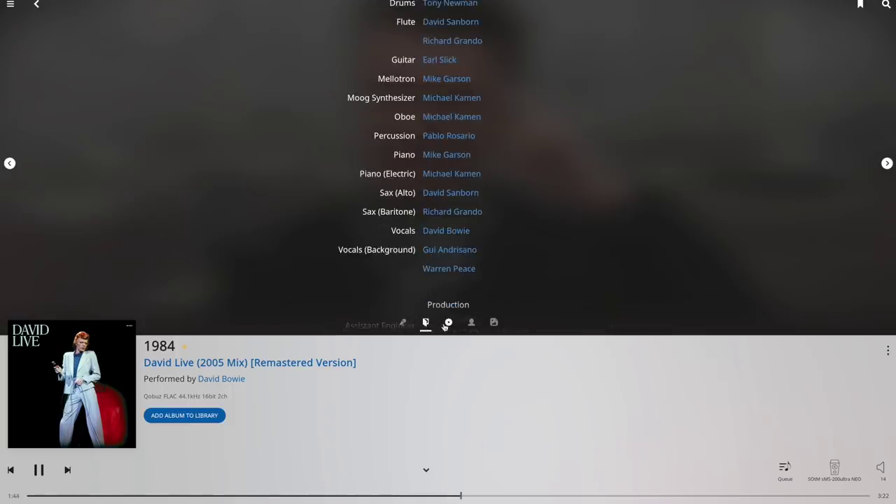
View the album review, Bowie's bio and photo, then start adding an internet radio station
click(448, 322)
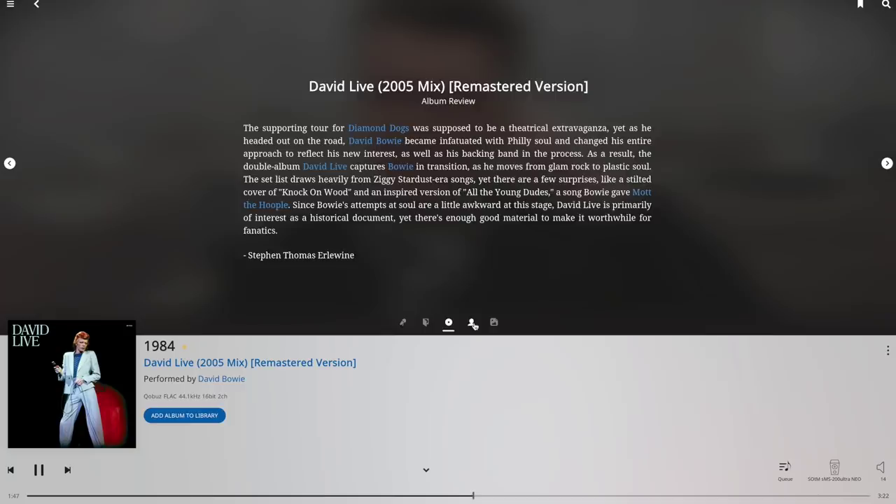
click(472, 323)
click(494, 323)
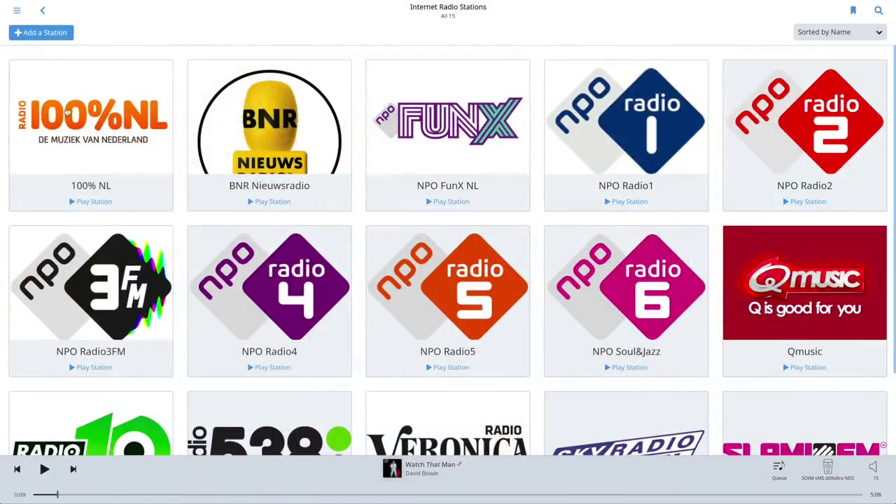
scroll(66, 112, down, 3)
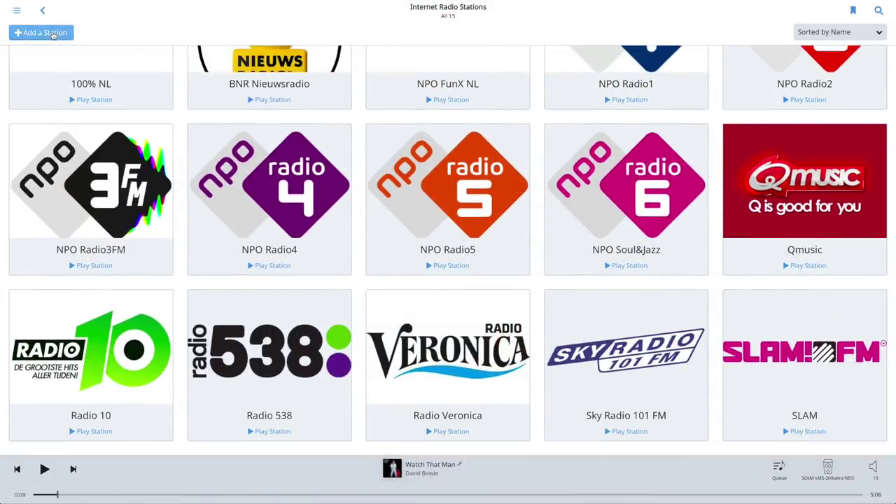
click(58, 36)
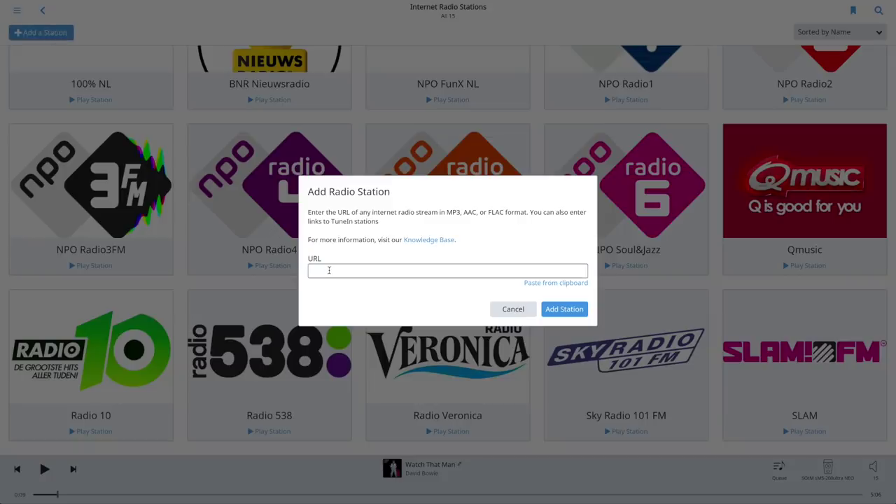